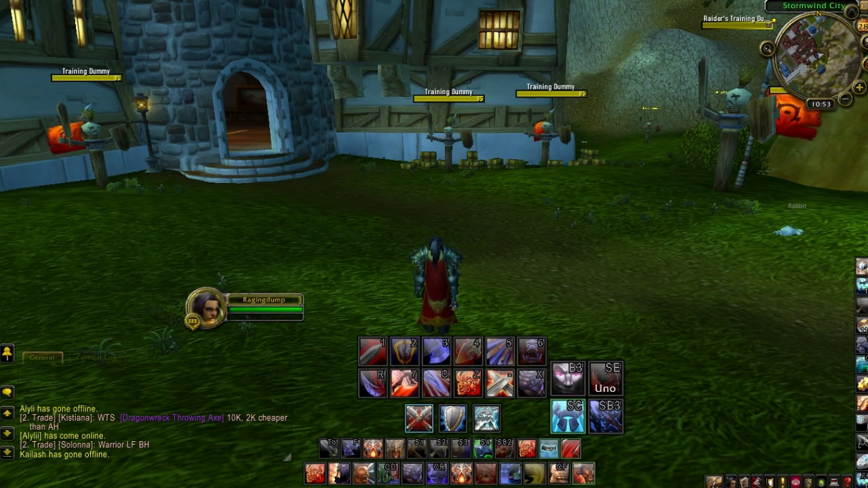
Step: Open the Power Auras settings with /powa and select the last existing effect on Page 1
type("/powa")
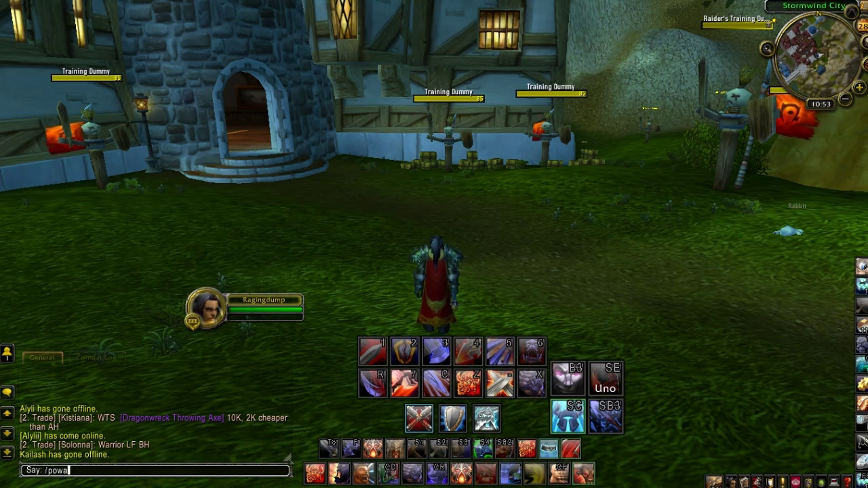
key("Return")
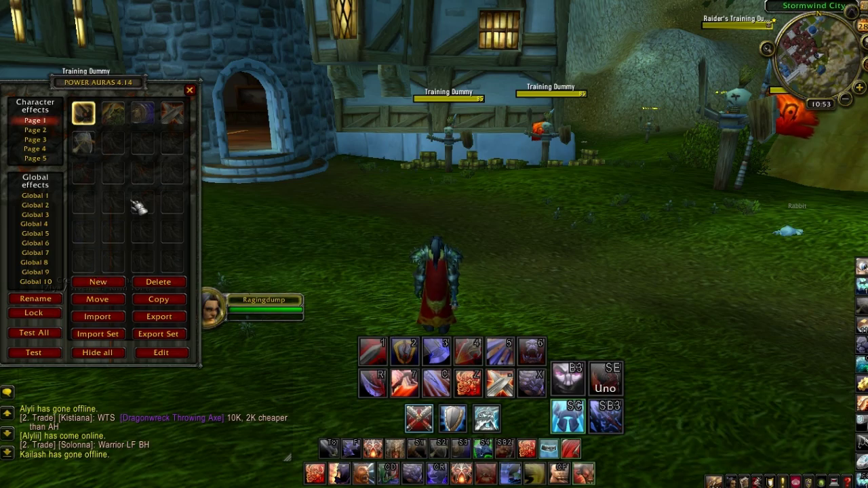
left_click(87, 141)
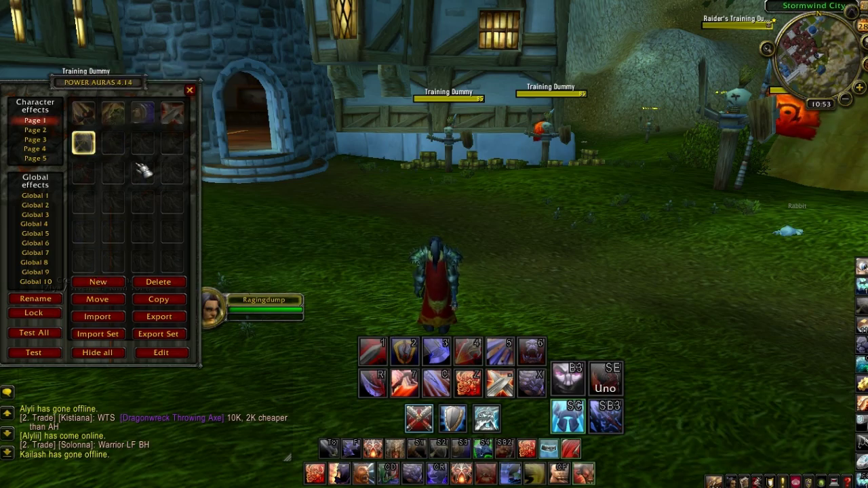
left_click(84, 112)
left_click(85, 142)
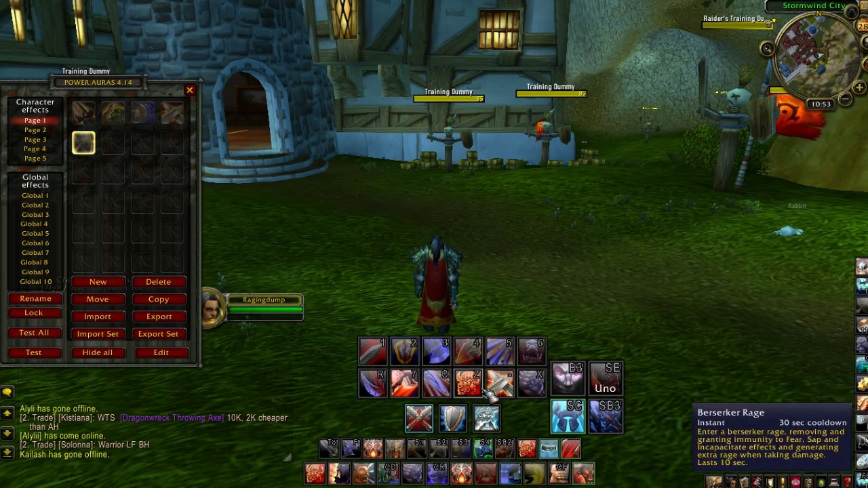
Step: Create a new effect activated by the "berserker rage" buff and restrict it to In Combat
left_click(112, 285)
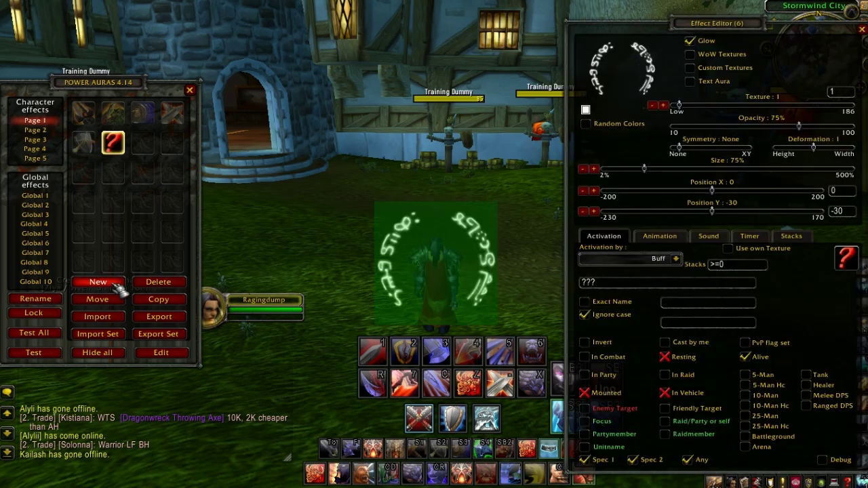
left_click(608, 283)
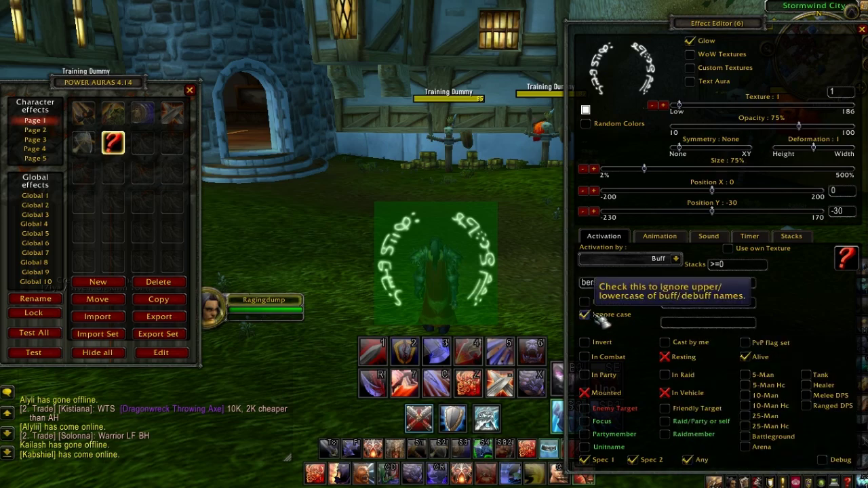
left_click(584, 357)
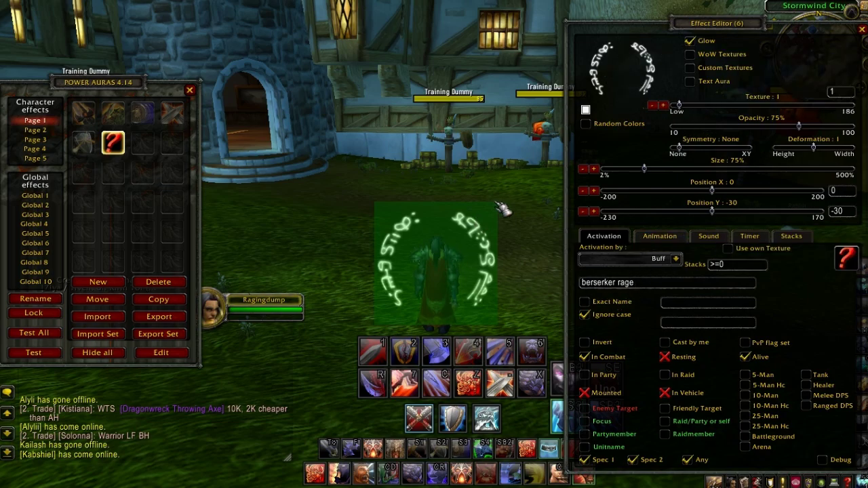
Step: Give the aura the horn-shaped texture 24, size it to 80%, and move it above the character at Position Y 86
left_click_drag(680, 105, 704, 111)
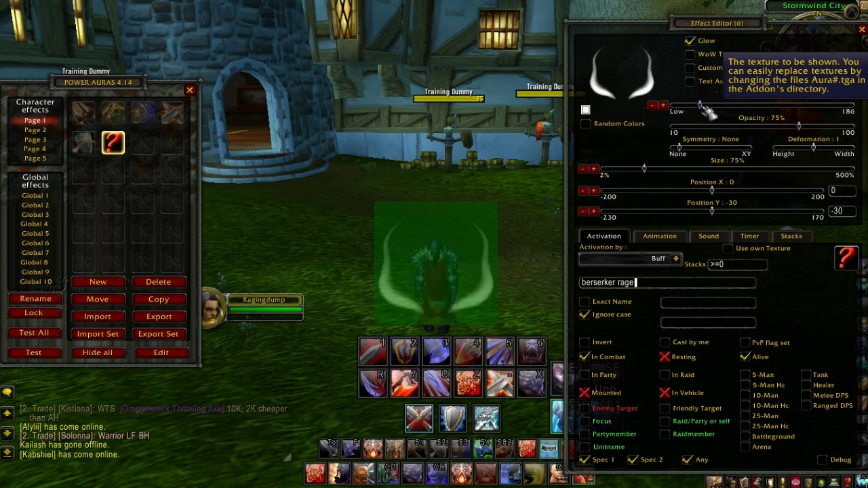
left_click_drag(636, 175, 652, 183)
mouse_move(713, 191)
left_mouse_down()
mouse_move(707, 198)
mouse_move(729, 200)
mouse_move(712, 195)
left_mouse_up()
left_click_drag(450, 288, 447, 214)
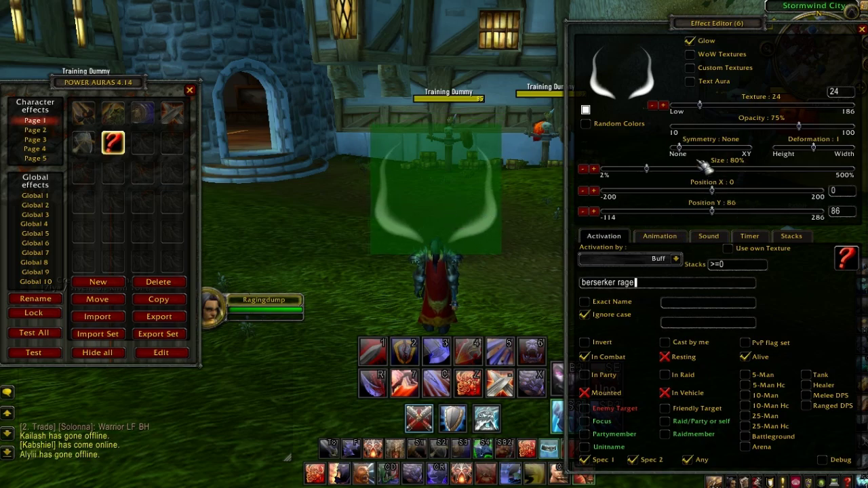
Step: Lower the aura's opacity to 35% and colour it red
left_click_drag(791, 128, 732, 132)
left_click(586, 110)
left_click_drag(764, 25, 627, 10)
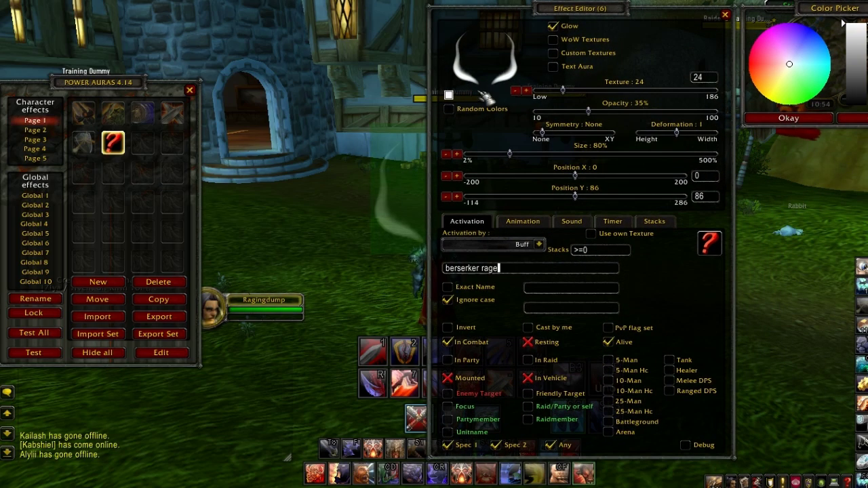
left_click(802, 70)
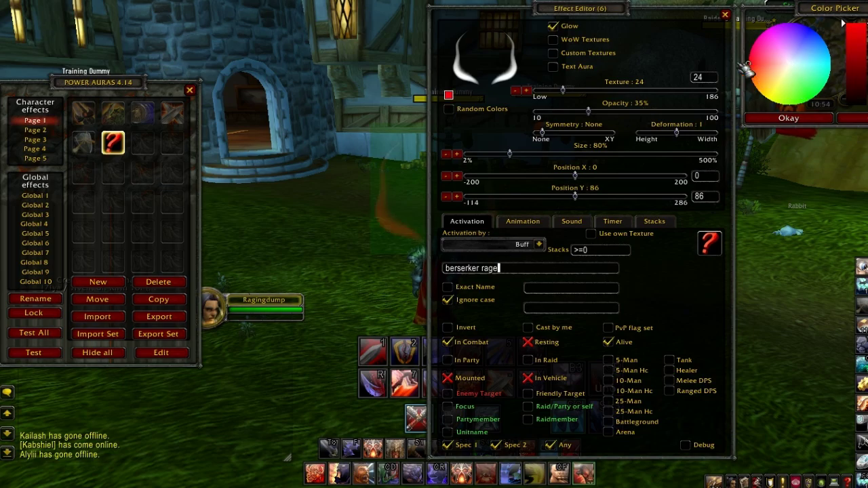
left_click(789, 118)
left_click_drag(612, 17, 752, 21)
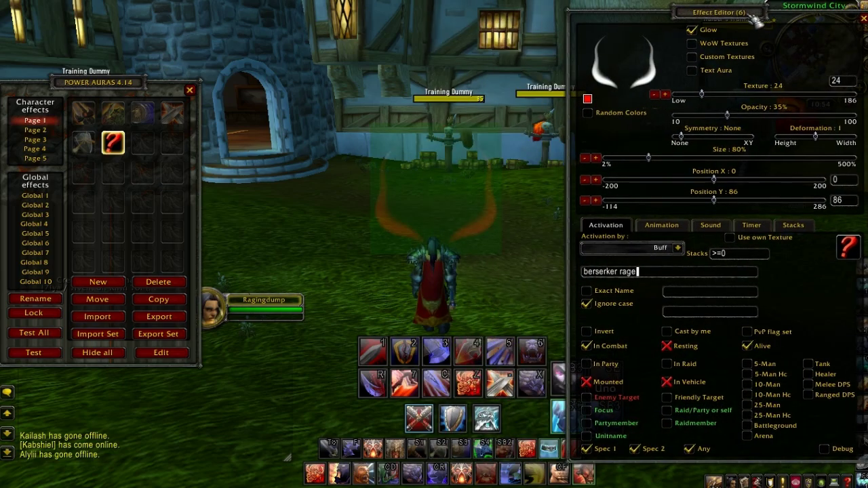
left_click(729, 238)
left_click(730, 239)
left_click(729, 239)
left_click(729, 239)
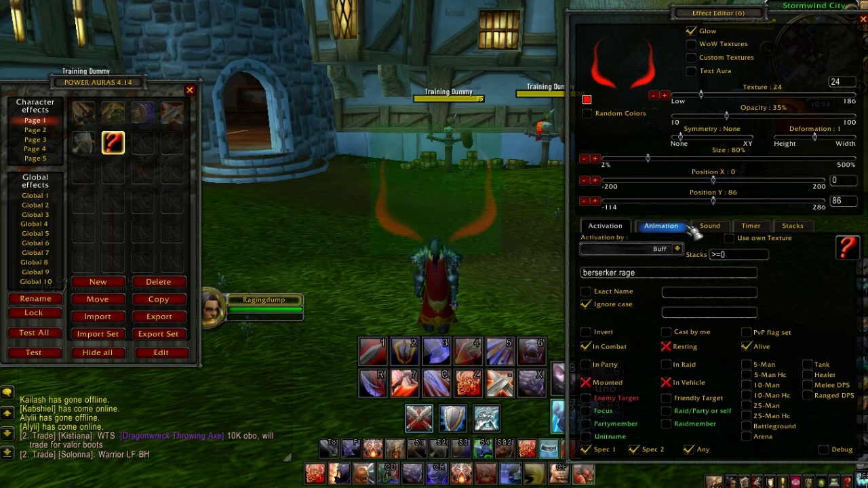
Step: Try Flashing as the aura's main animation, and settle on Growing
left_click(661, 226)
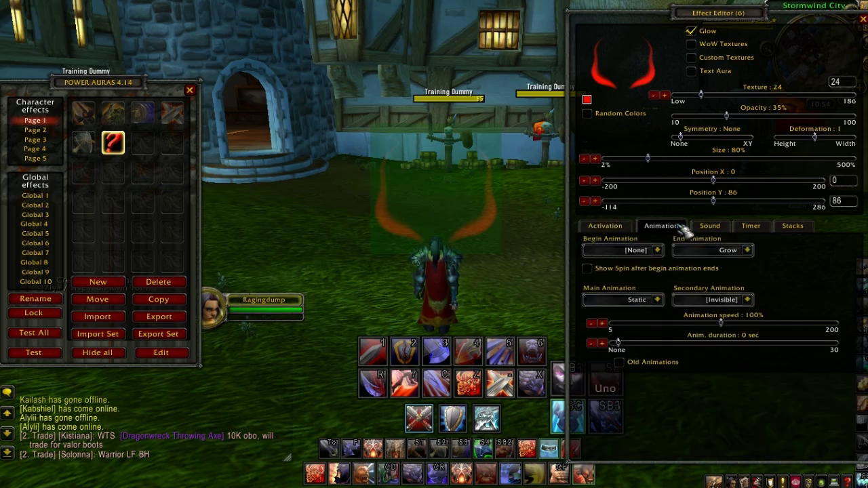
left_click(661, 299)
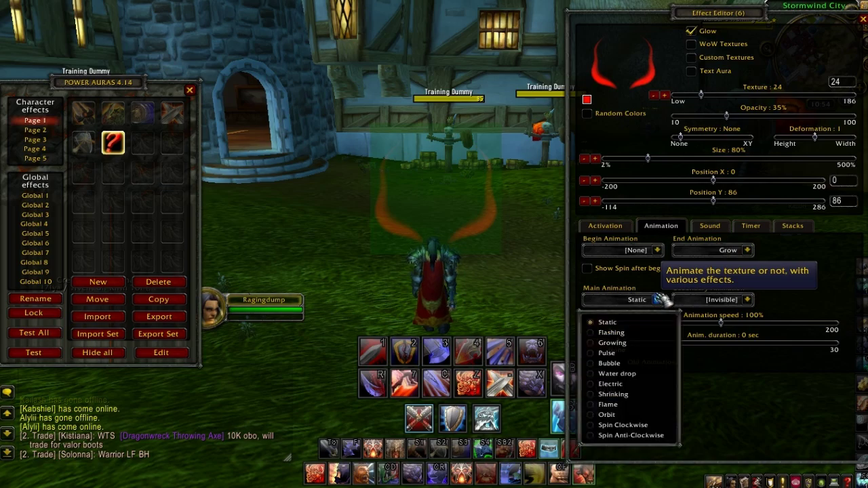
left_click(629, 333)
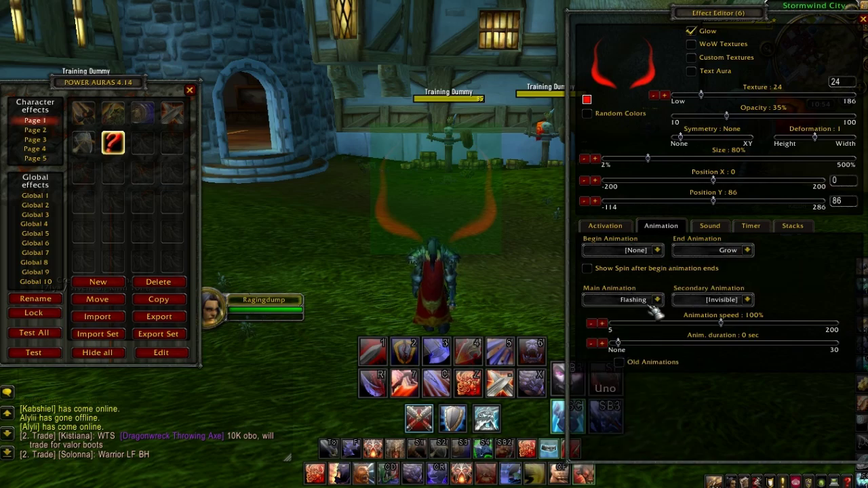
left_click(656, 299)
left_click(635, 344)
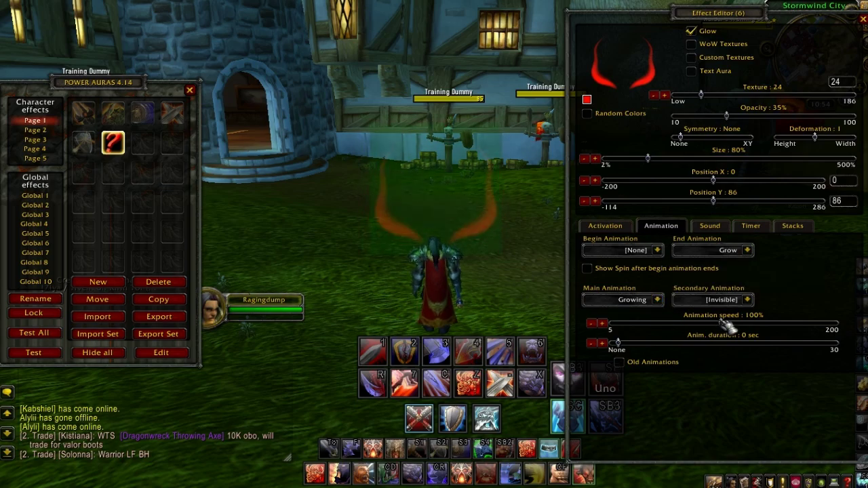
Step: Set the aura's animation speed to 130% and its animation duration to 10 seconds
left_click_drag(729, 328, 826, 336)
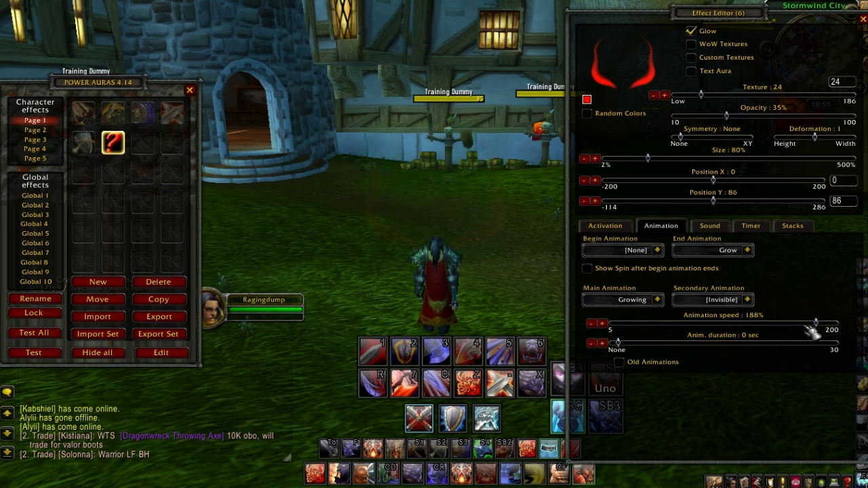
left_click_drag(815, 323, 760, 328)
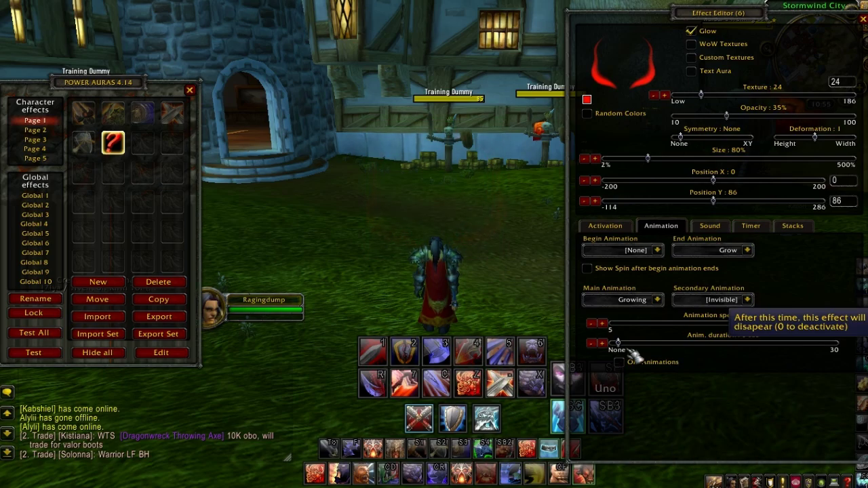
left_click_drag(618, 343, 692, 313)
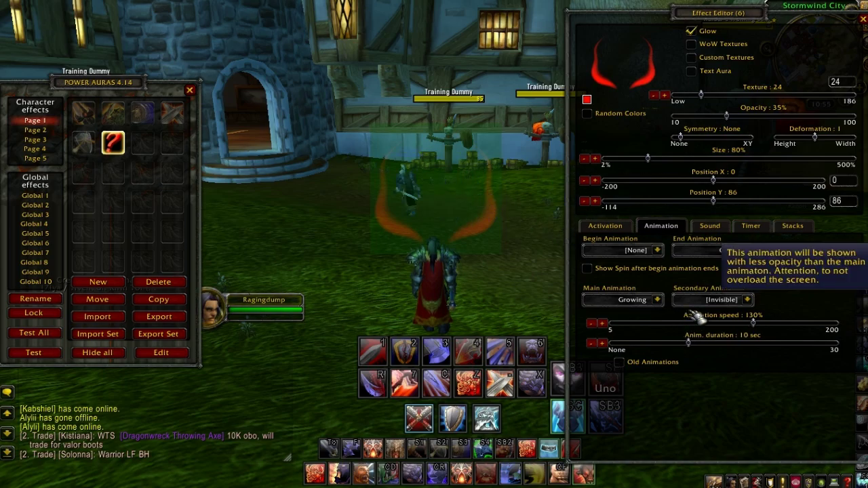
Step: Look through the starting sounds available for the effect
left_click(720, 227)
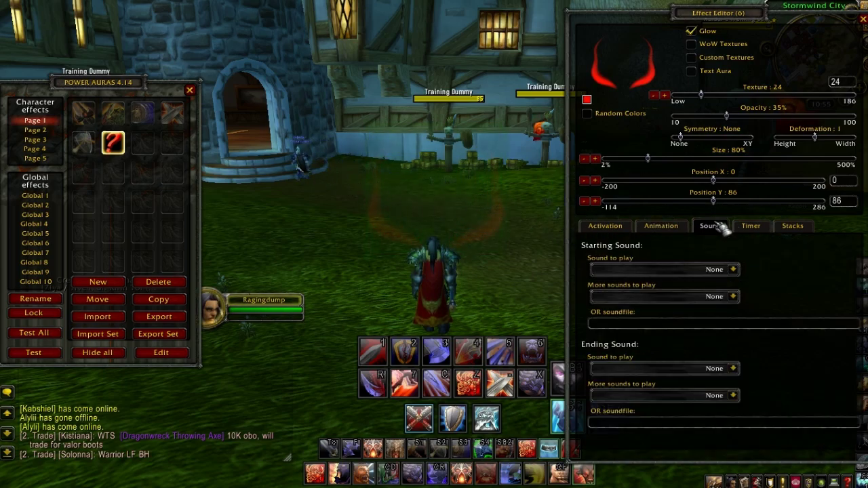
left_click(733, 269)
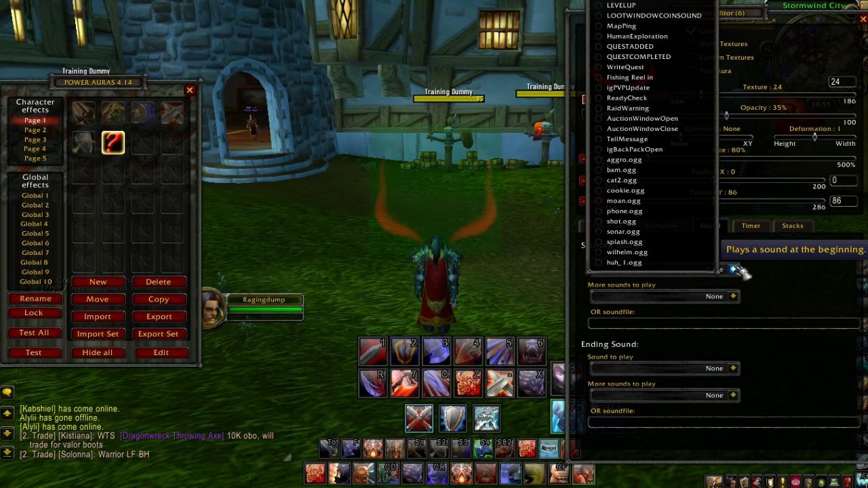
left_click(736, 269)
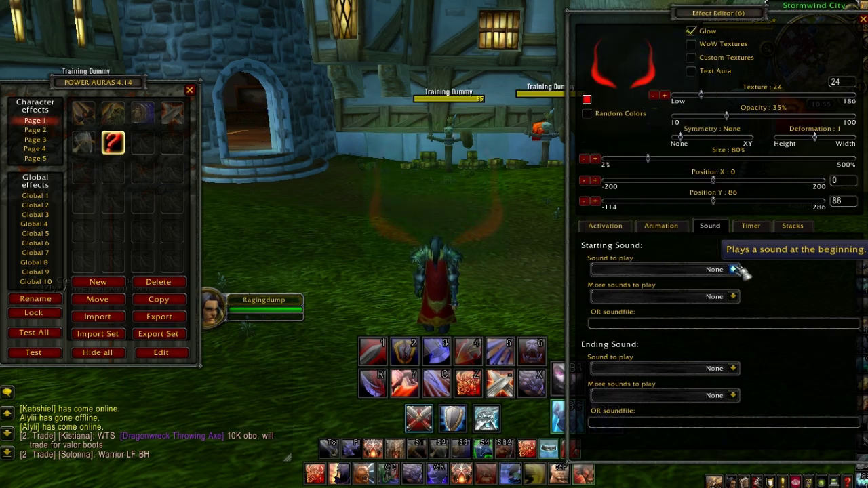
Step: Place the aura's timer between the horns at Position X -2 and Position Y 100, with hundredths hidden
left_click(752, 228)
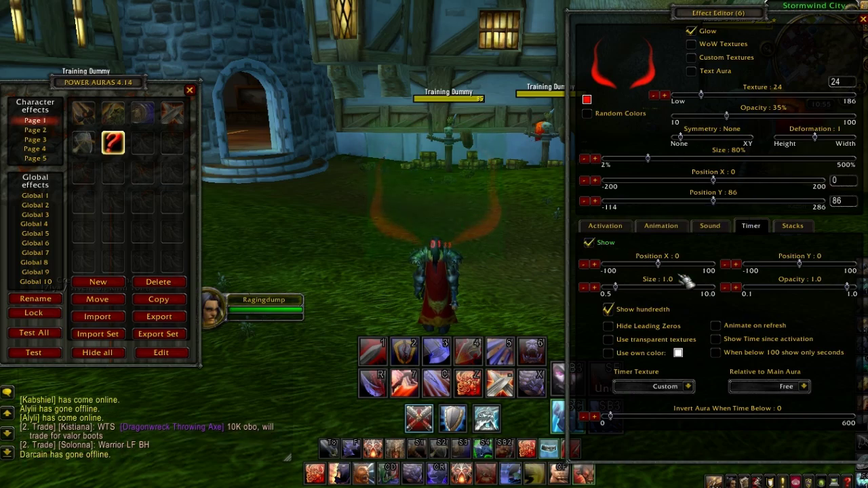
left_click_drag(666, 269, 669, 270)
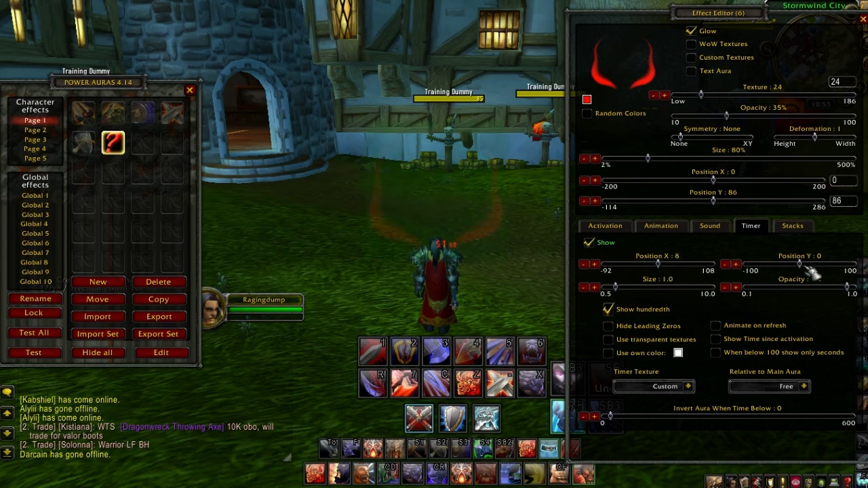
left_click_drag(808, 269, 848, 265)
left_click_drag(671, 270, 652, 271)
left_click(622, 307)
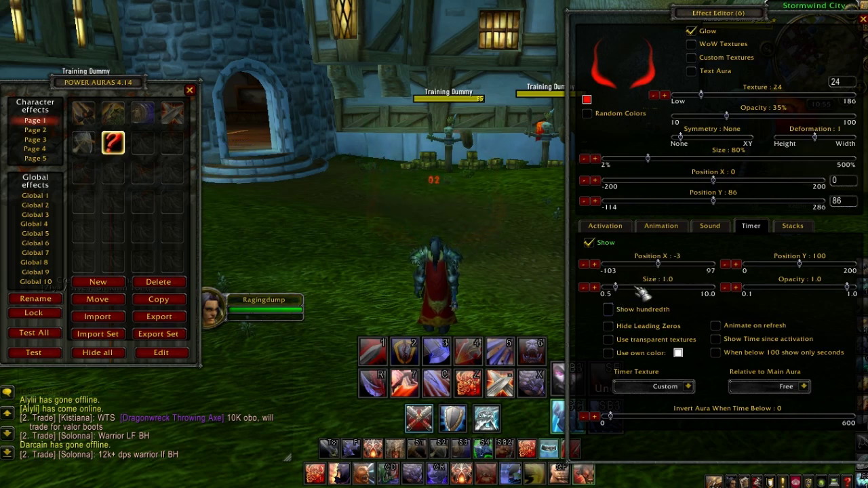
left_click_drag(663, 270, 658, 265)
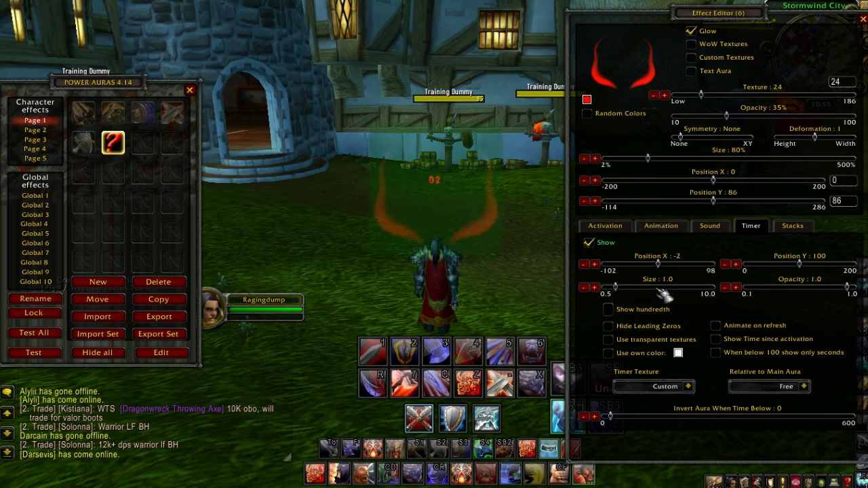
Step: Choose bright green as the timer's own color
left_click(679, 353)
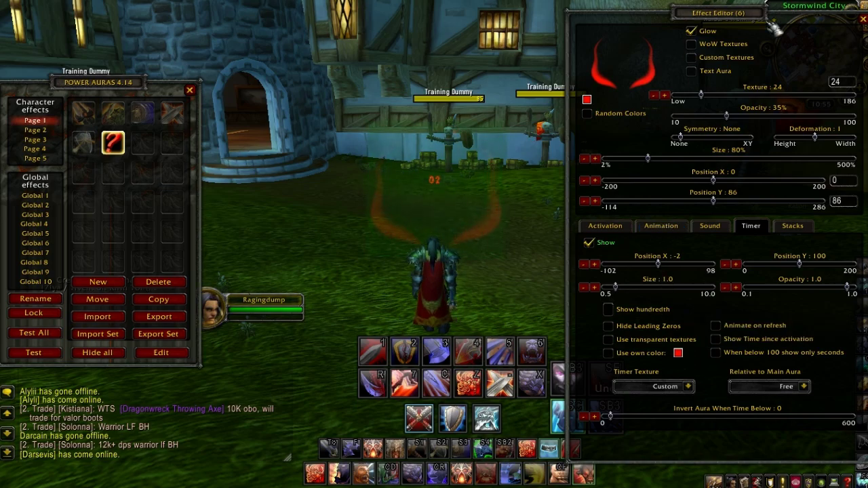
left_click(854, 66)
left_click_drag(864, 97, 859, 102)
left_click(847, 120)
left_click_drag(665, 12, 746, 17)
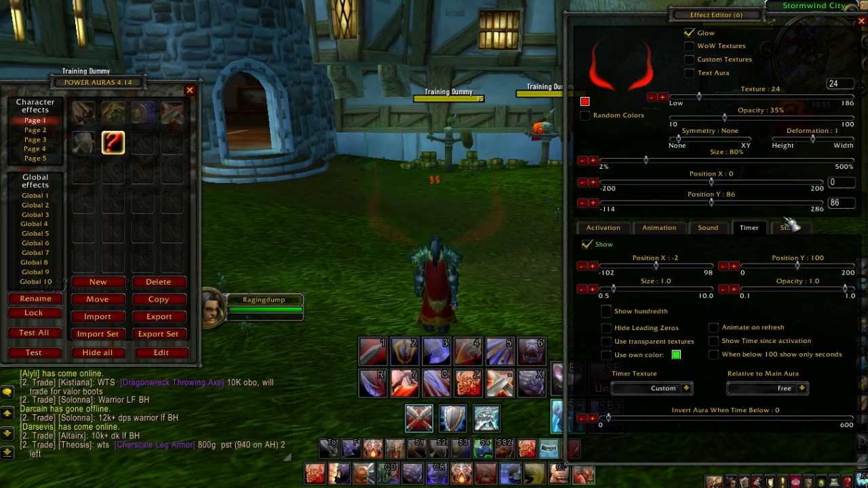
Step: Review the effect's activation settings, close the effect editor and Power Auras, and reload the interface with /rl
left_click(605, 227)
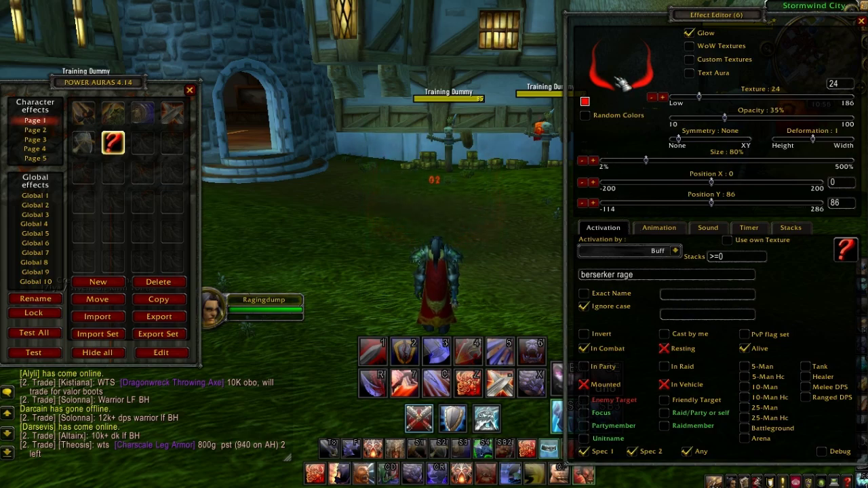
left_click_drag(746, 21, 744, 18)
left_click(859, 19)
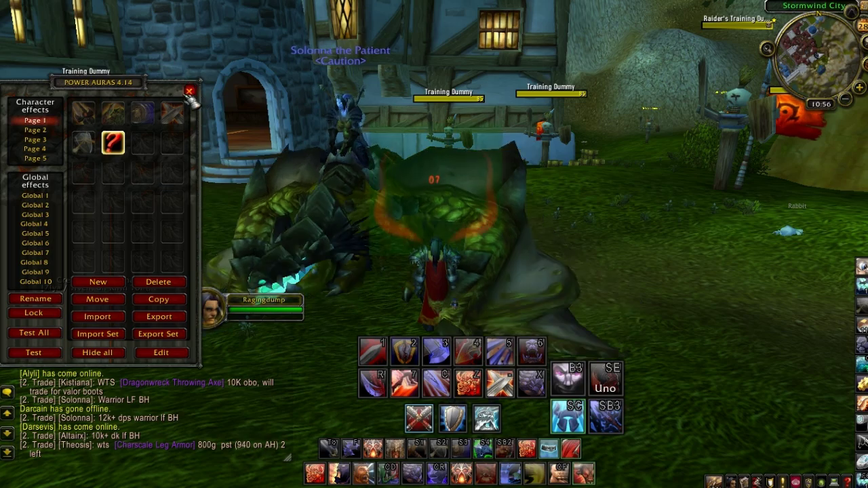
left_click(189, 90)
type("rl")
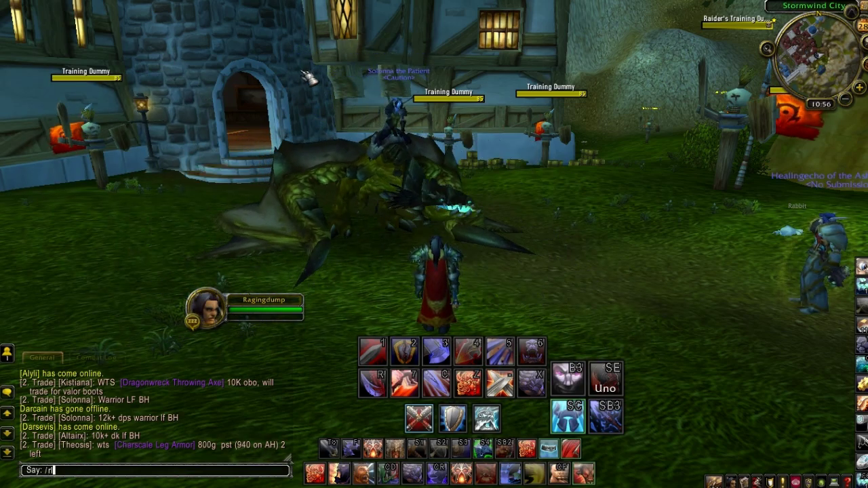
key("Return")
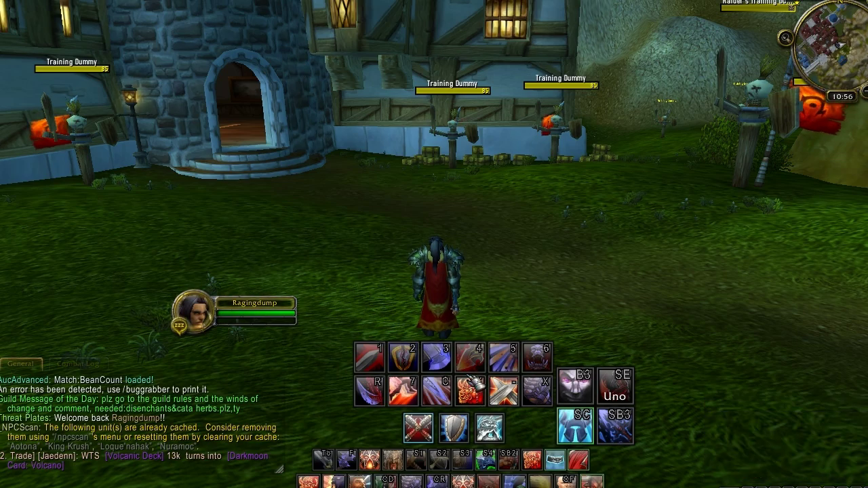
Step: Target the training dummy by the blue wall, run towards it and Charge it to enter combat
left_click(461, 155)
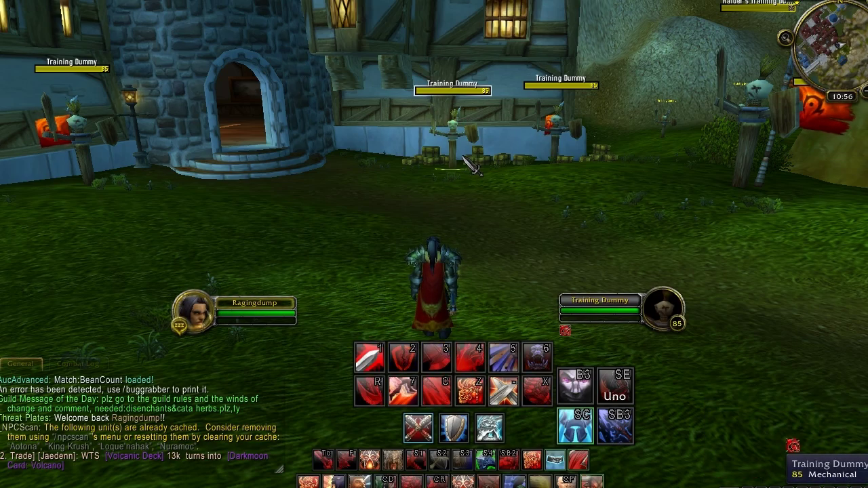
key("w")
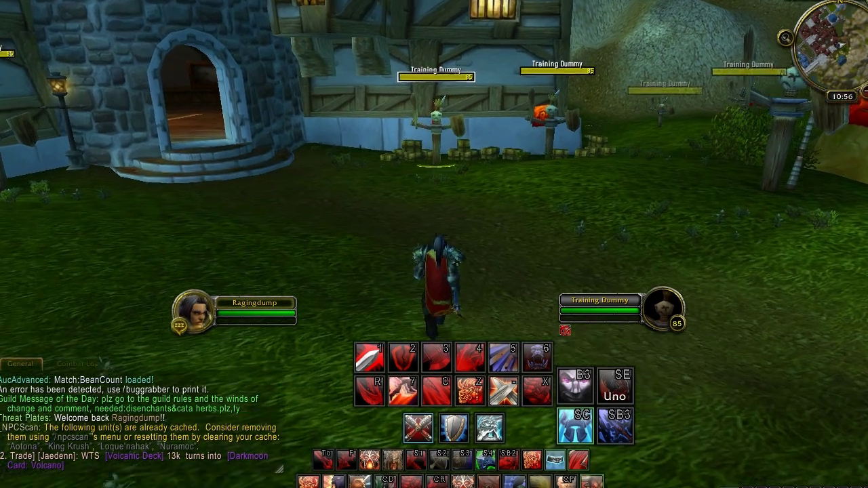
key("w")
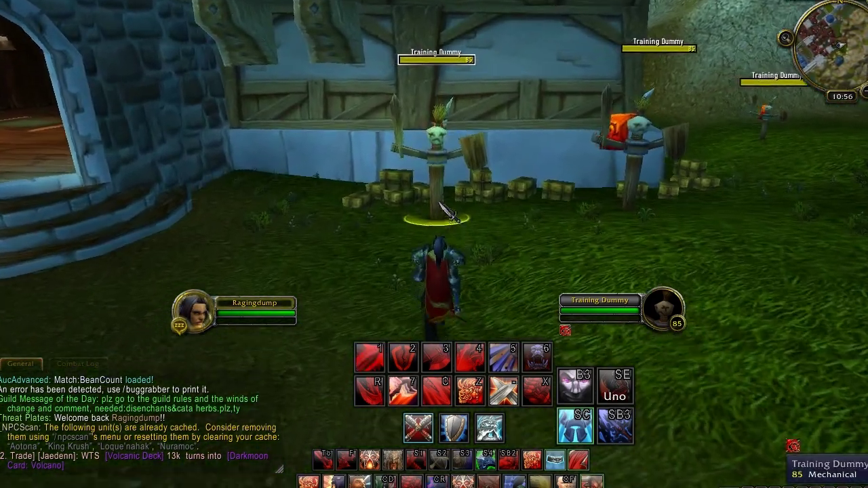
key("w")
key("1")
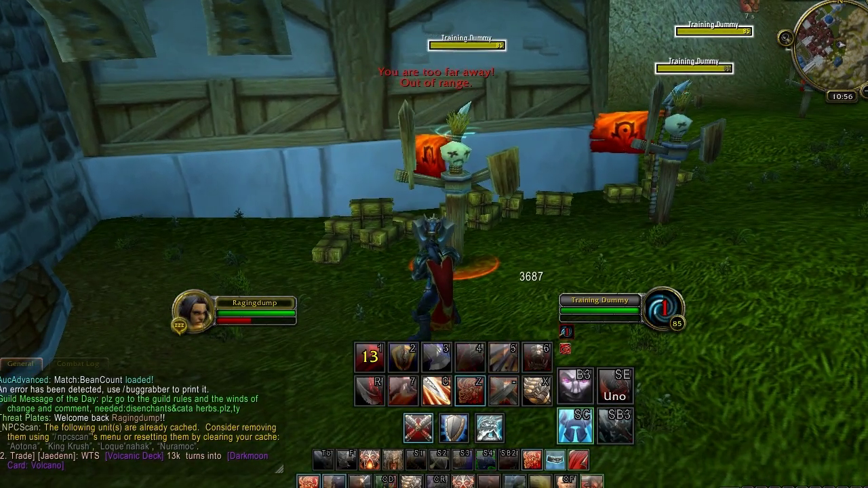
Step: Activate Berserker Rage and attack while circling the training dummy, checking the horns and timer until the buff ends
key("z")
key("d")
key("d")
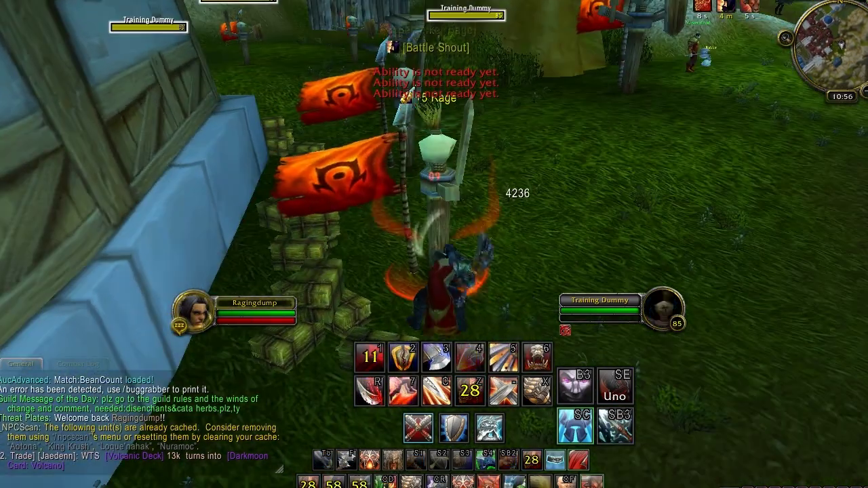
key("r")
key("a")
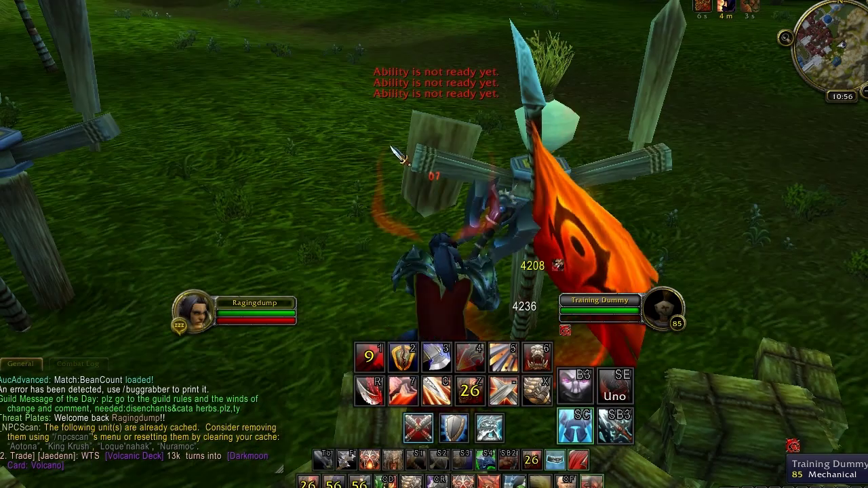
key("a")
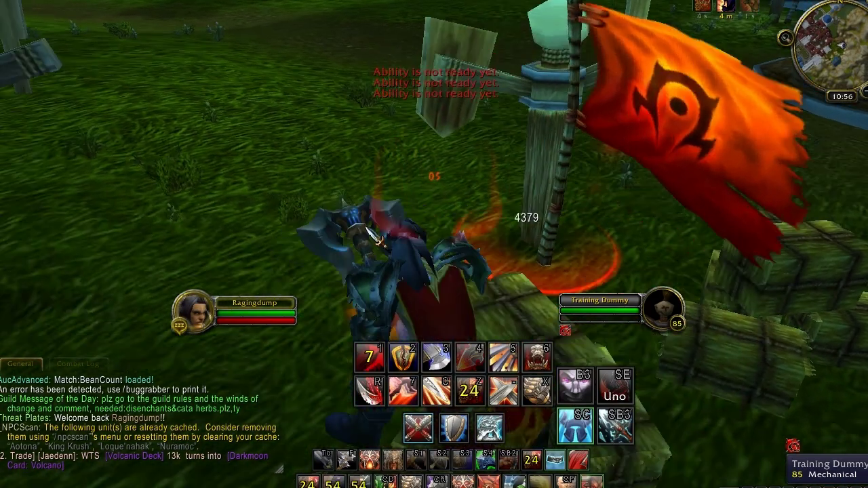
key("d")
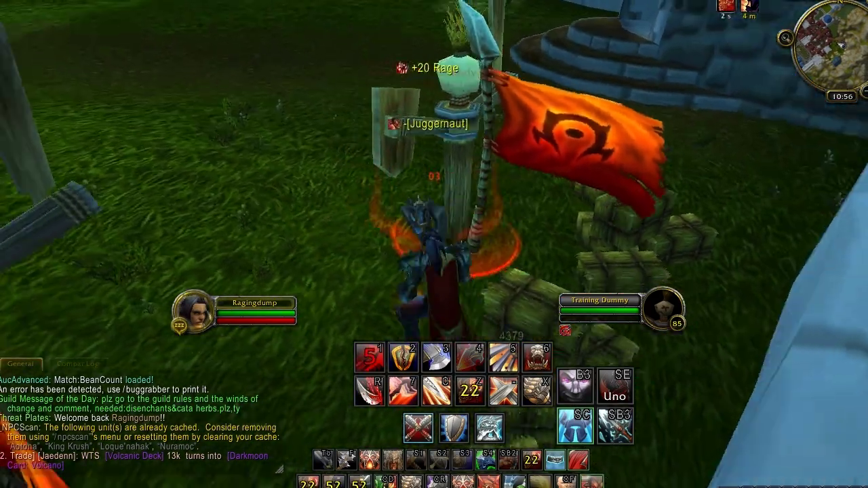
key("d")
key("r")
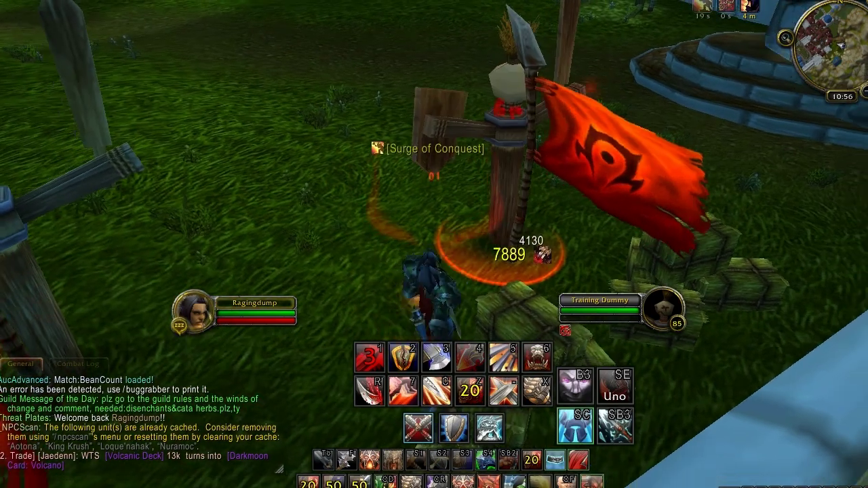
key("a")
key("a")
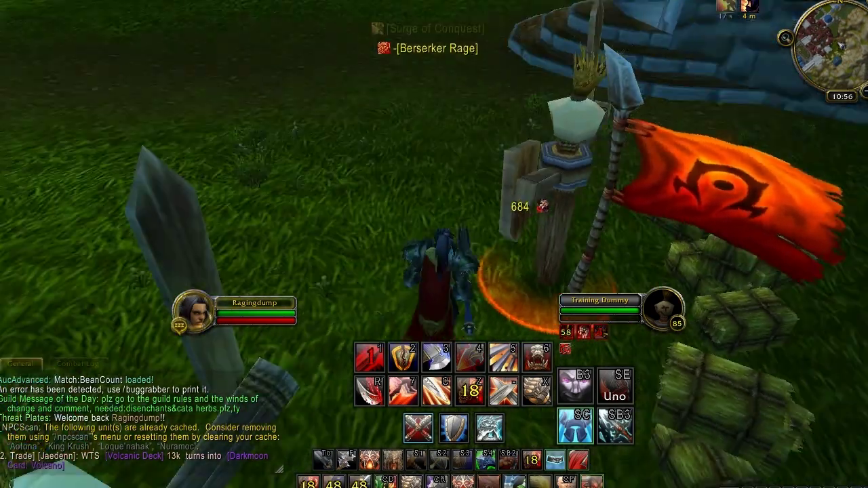
Step: Test the other aura effects on the dummy with Spell Reflection, then Shield Wall in Defensive Stance
key("d")
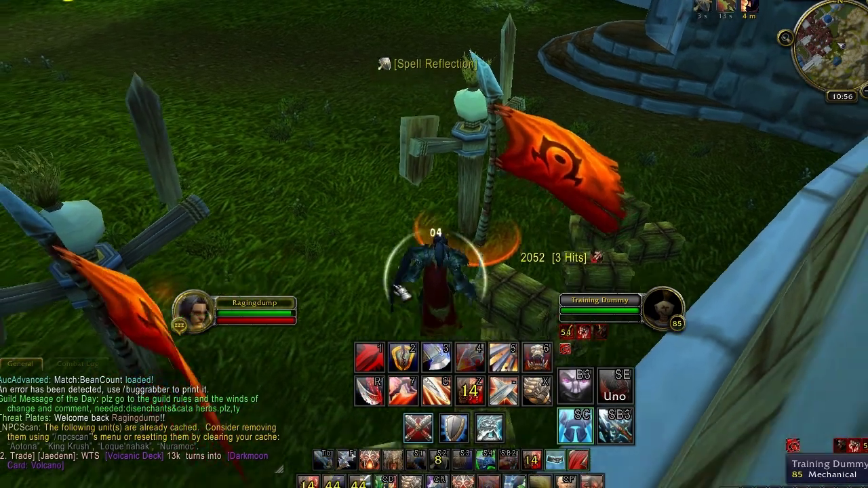
key("w")
key("d")
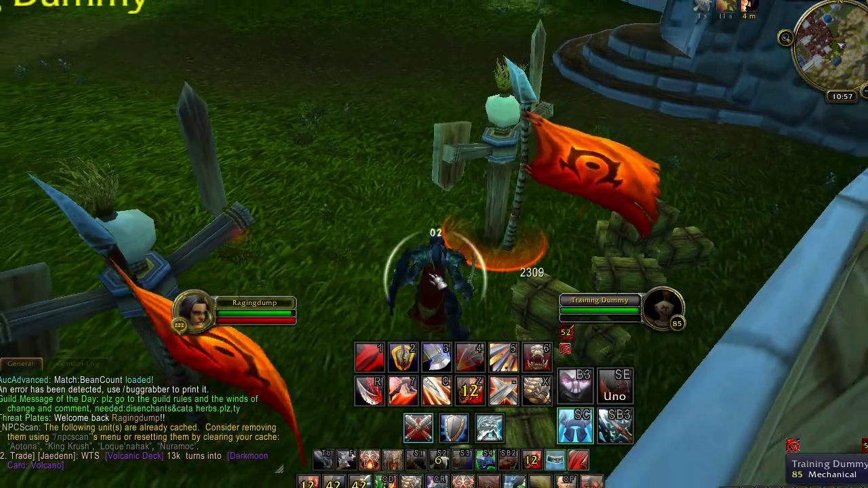
key("s")
key("ctrl+F2")
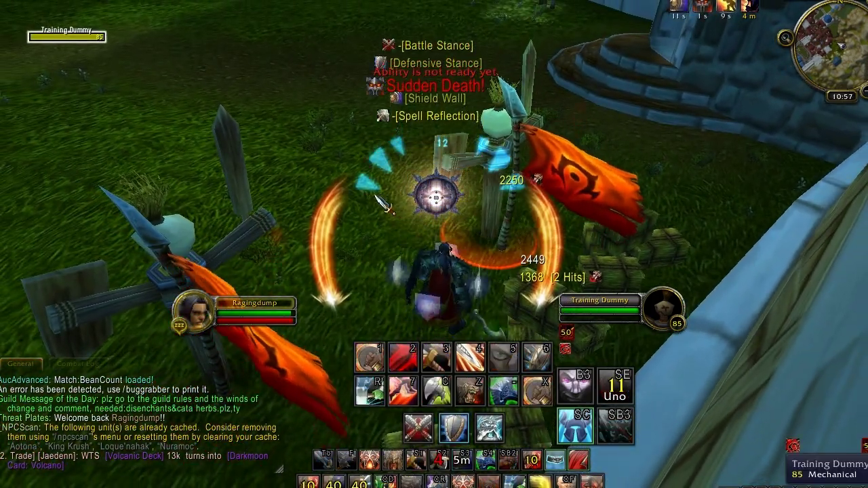